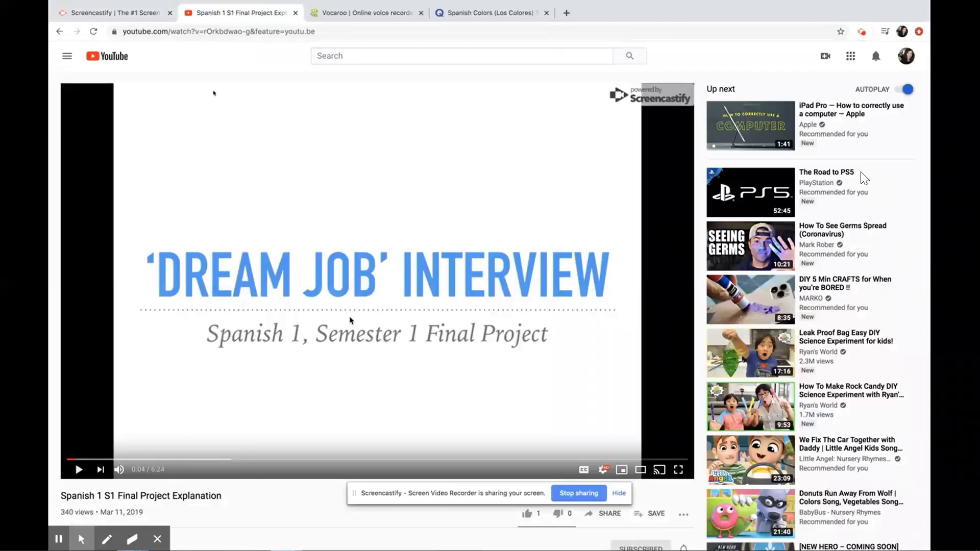
Step: Play the Spanish 1 S1 Final Project Explanation video on YouTube
mouse_move(567, 261)
left_click(71, 459)
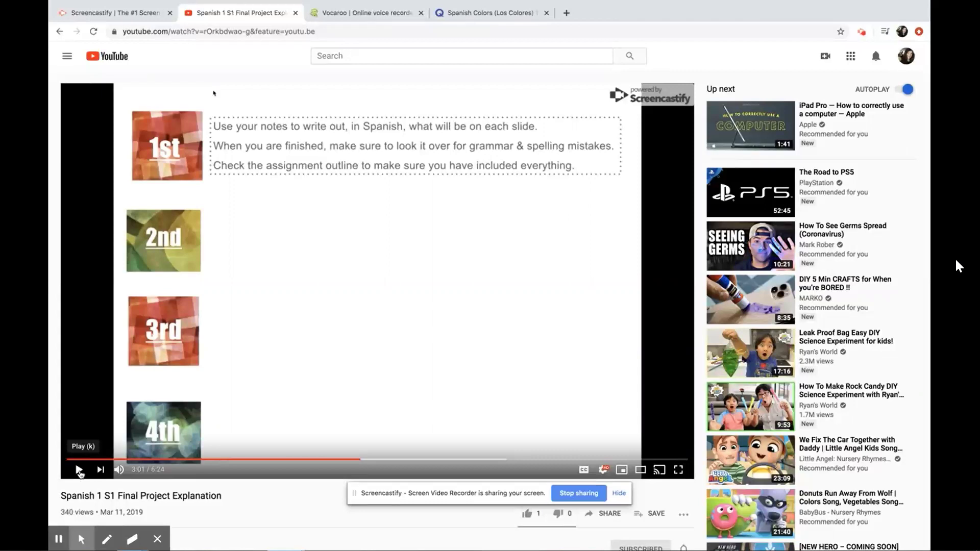
Step: Switch to Vocaroo and open its home page at vocaroo.com
left_click(367, 14)
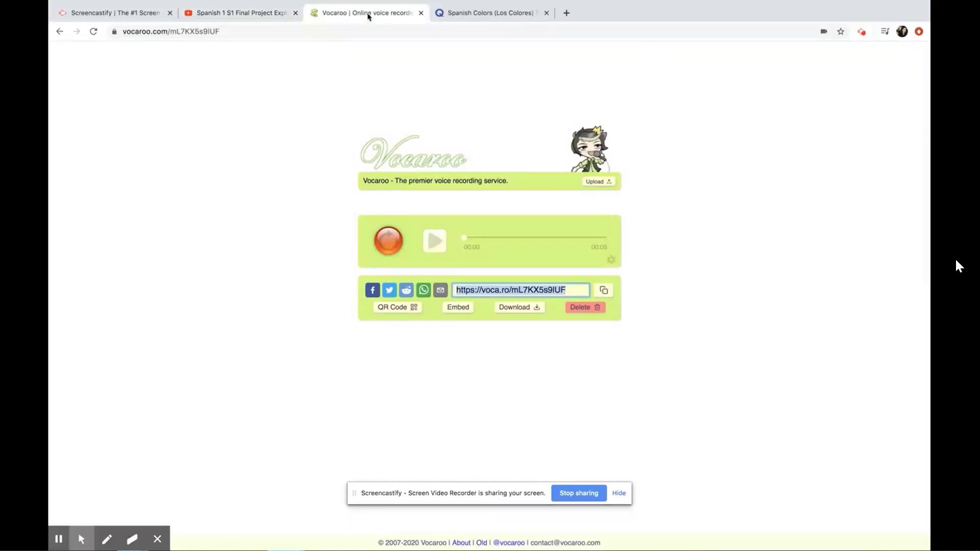
left_click(254, 30)
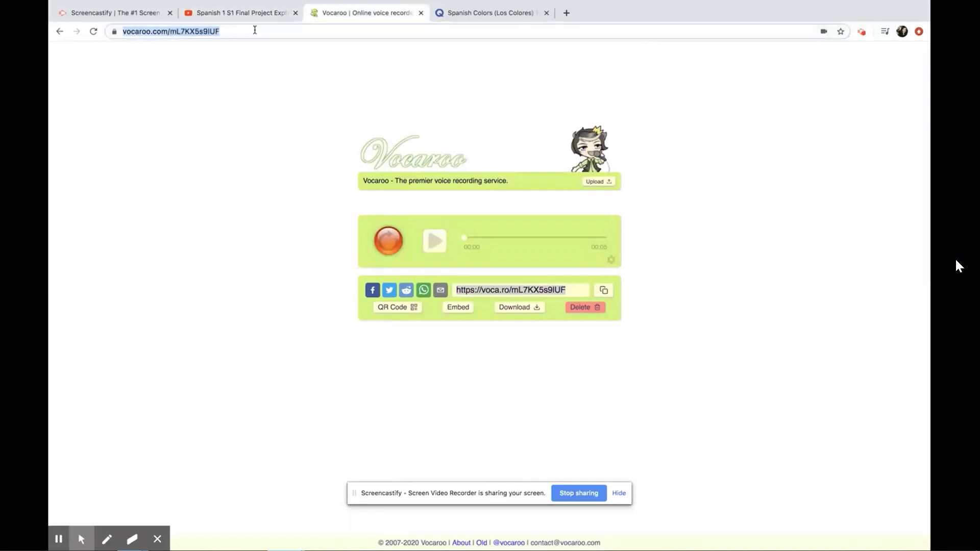
type("vocaroo.co")
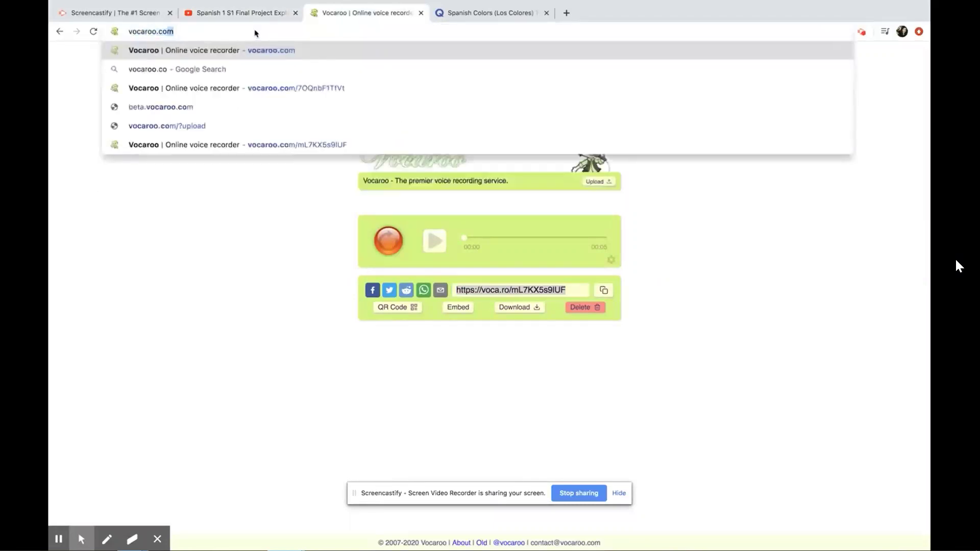
key("Return")
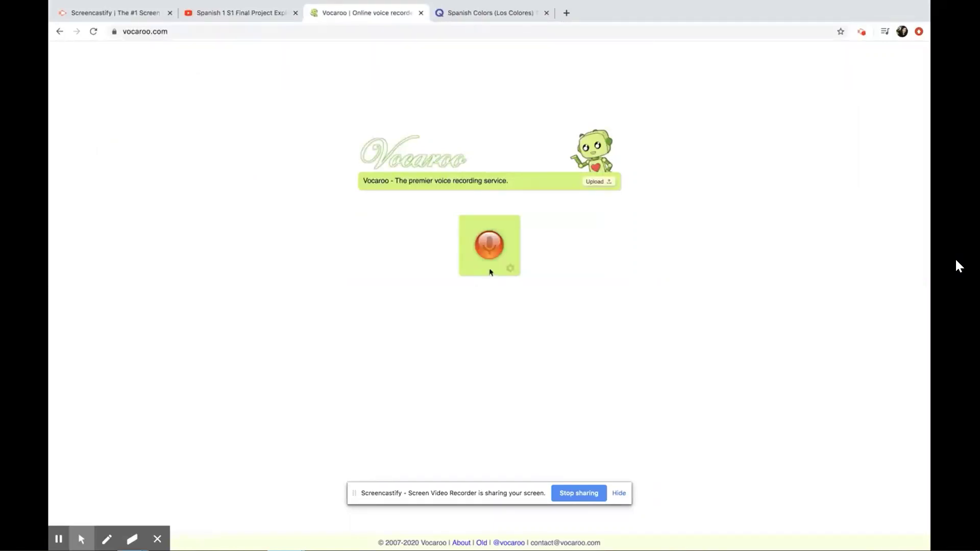
Step: Record a short voice clip of about 8 seconds in Vocaroo, then save it for sharing
left_click(490, 248)
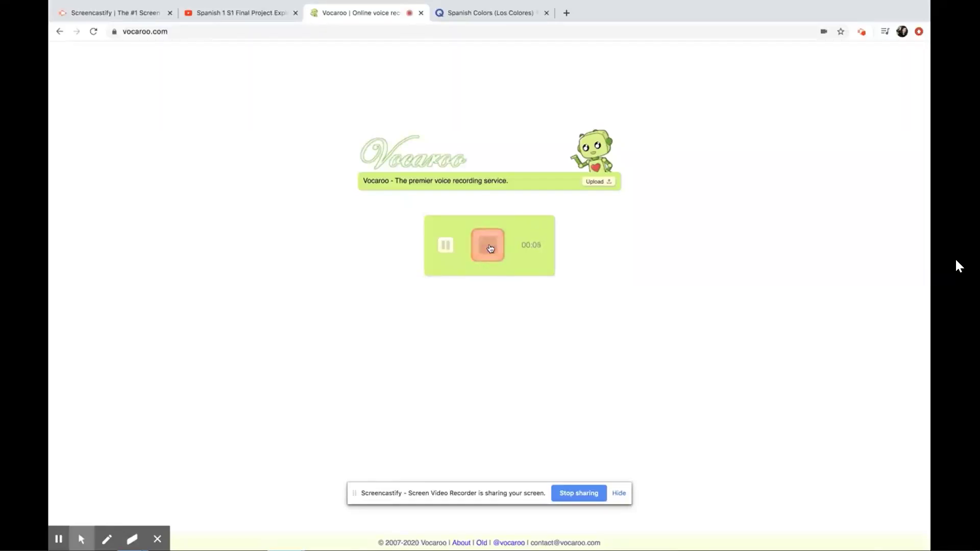
left_click(490, 249)
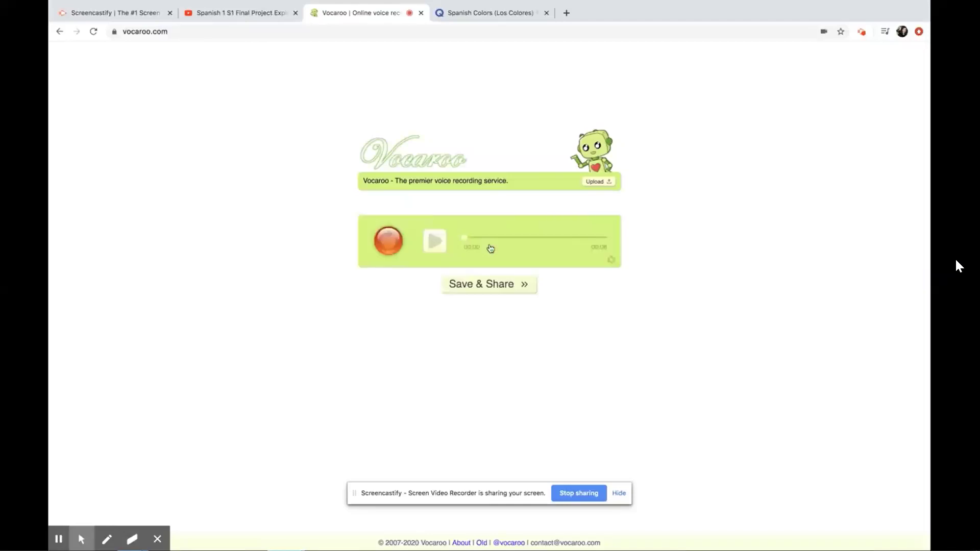
left_click(489, 284)
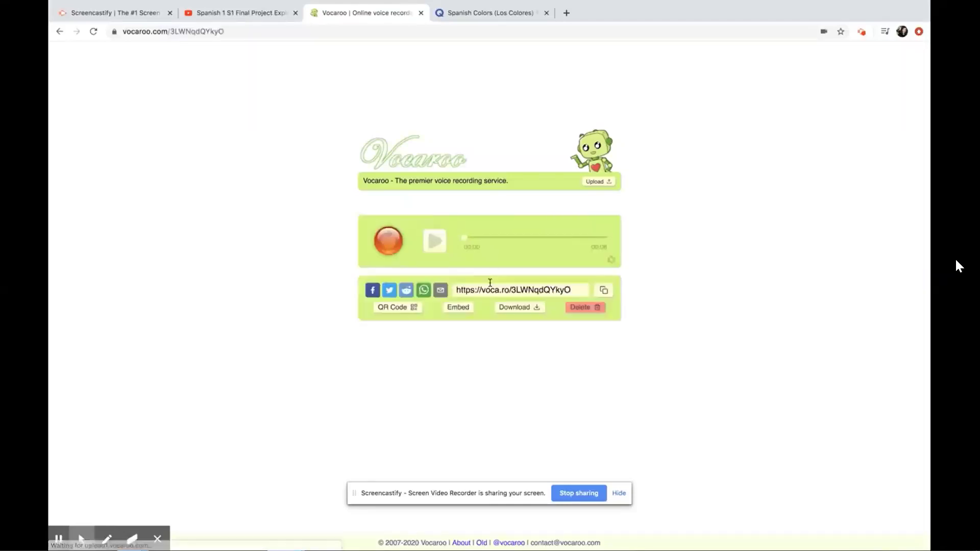
Step: Copy the saved recording's share link and open it in a new browser tab to play the clip
left_click_drag(571, 290, 456, 290)
key("ctrl+c")
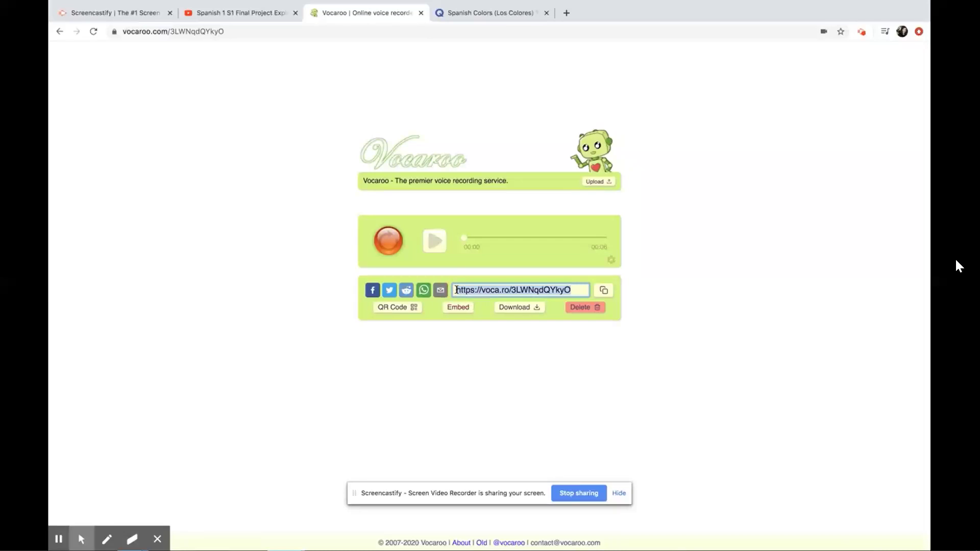
left_click(567, 14)
key("ctrl+v")
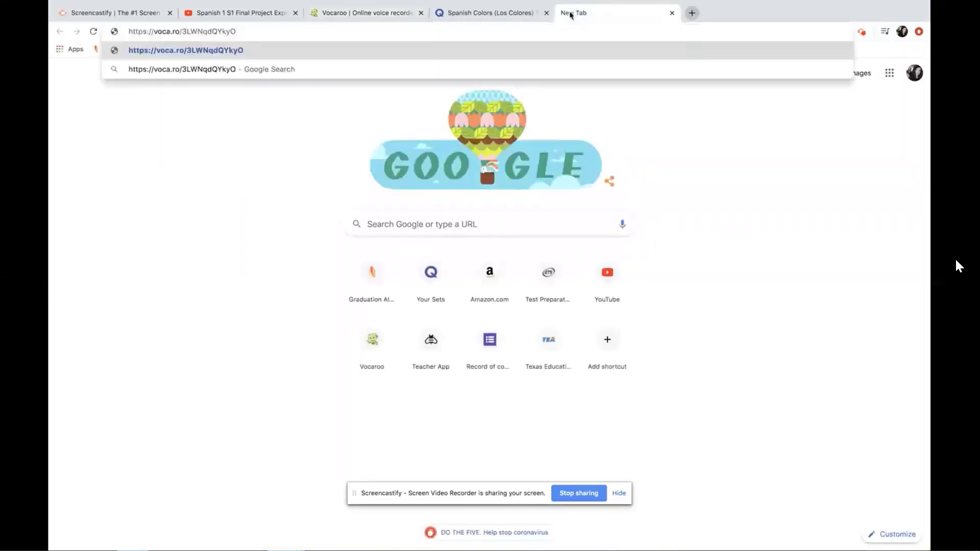
key("Return")
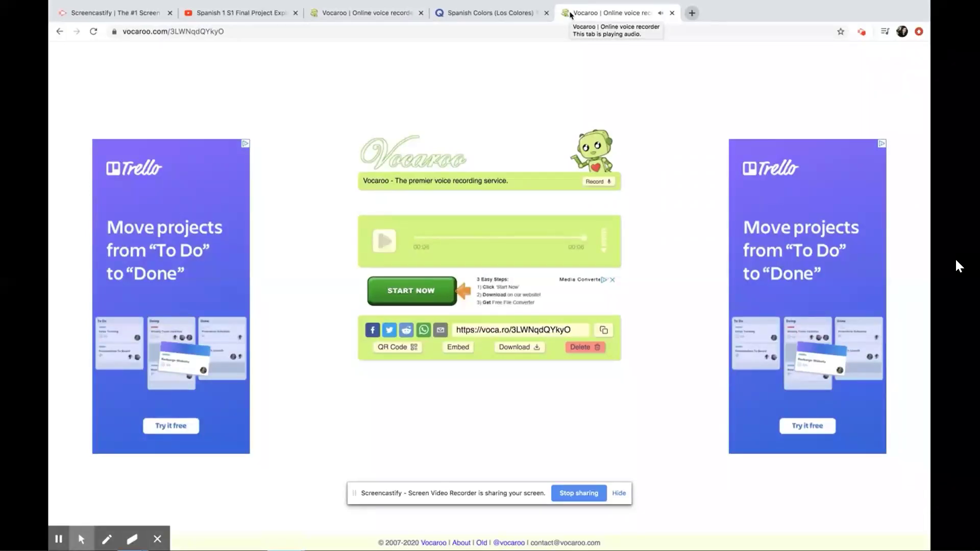
Step: Exit the full-screen Screencastify & Vocaroo video and return to the Google Slides presentation on delivering instruction
mouse_move(954, 222)
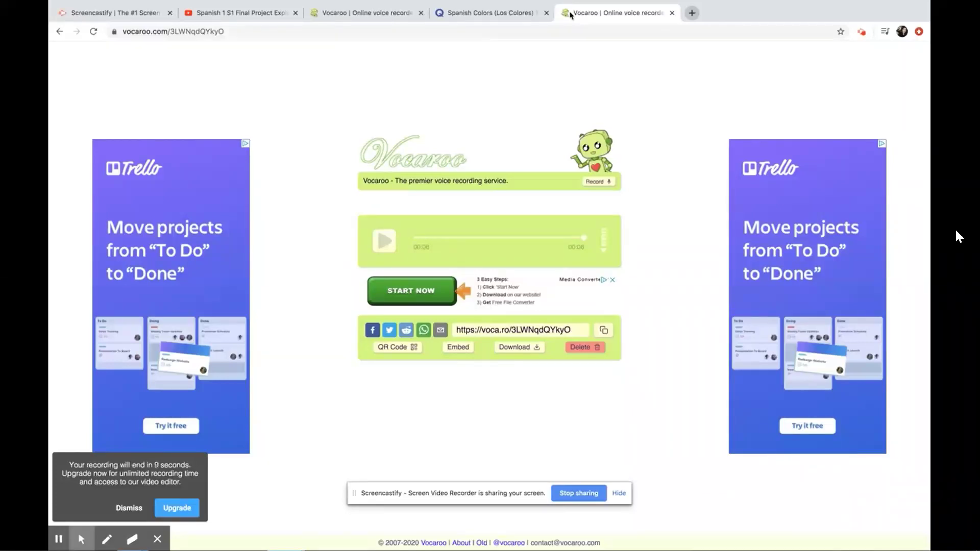
mouse_move(903, 223)
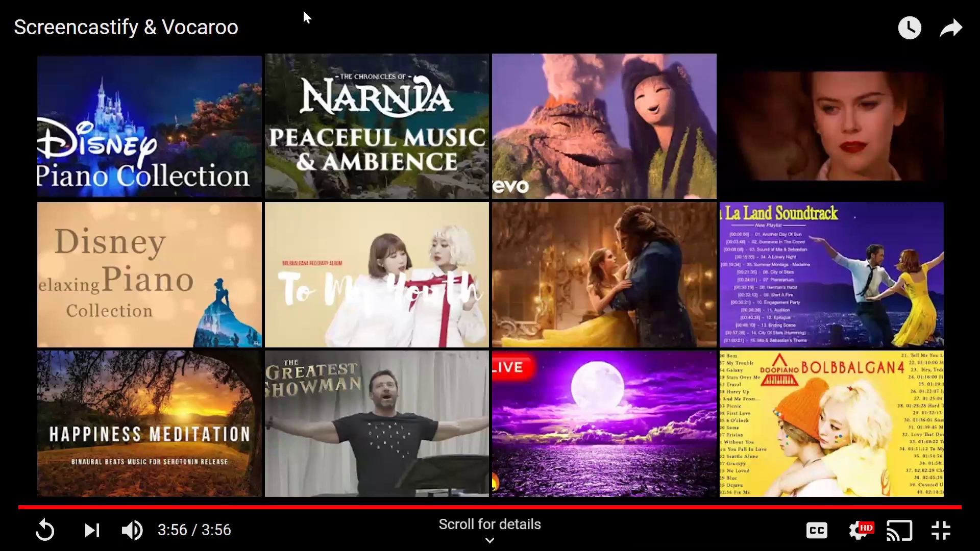
key("alt+Tab")
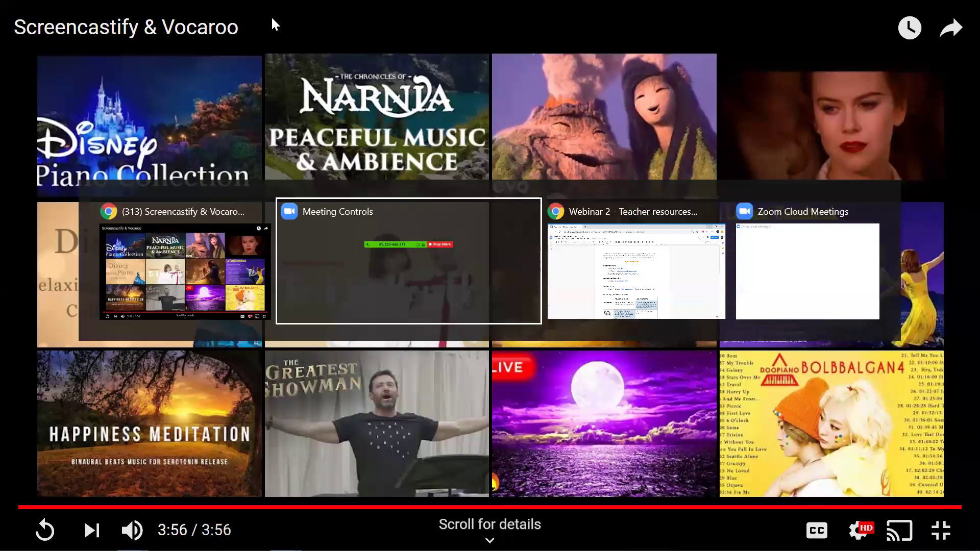
key("alt+Tab")
left_click(181, 258)
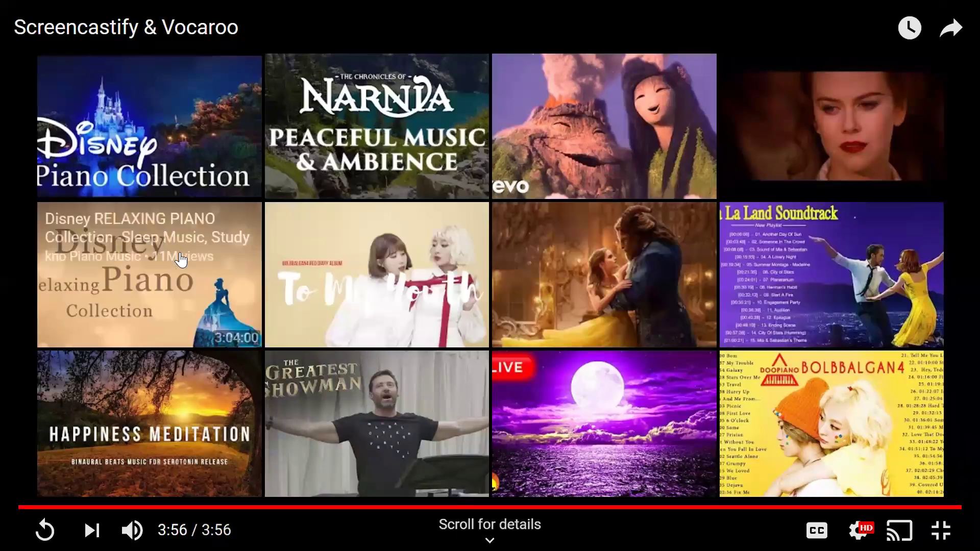
key("Escape")
left_click(109, 11)
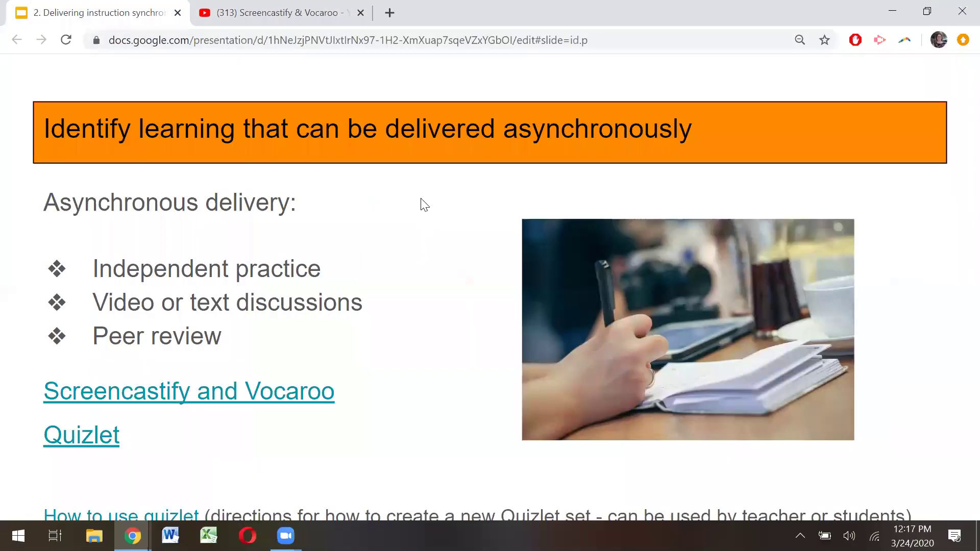
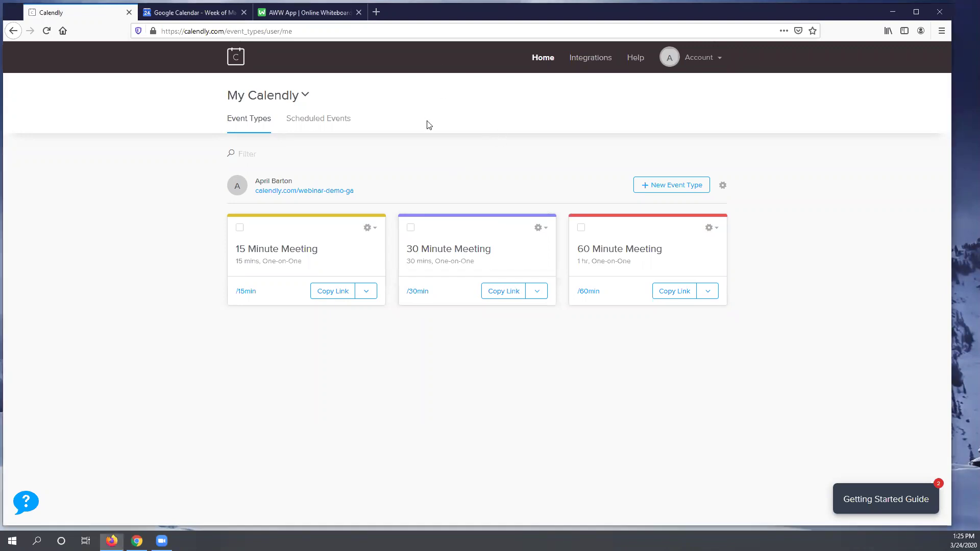
Step: Enlarge the Calendly page to 140% and view the current week in Google Calendar
key("ctrl+plus")
key("ctrl+plus")
key("ctrl+plus")
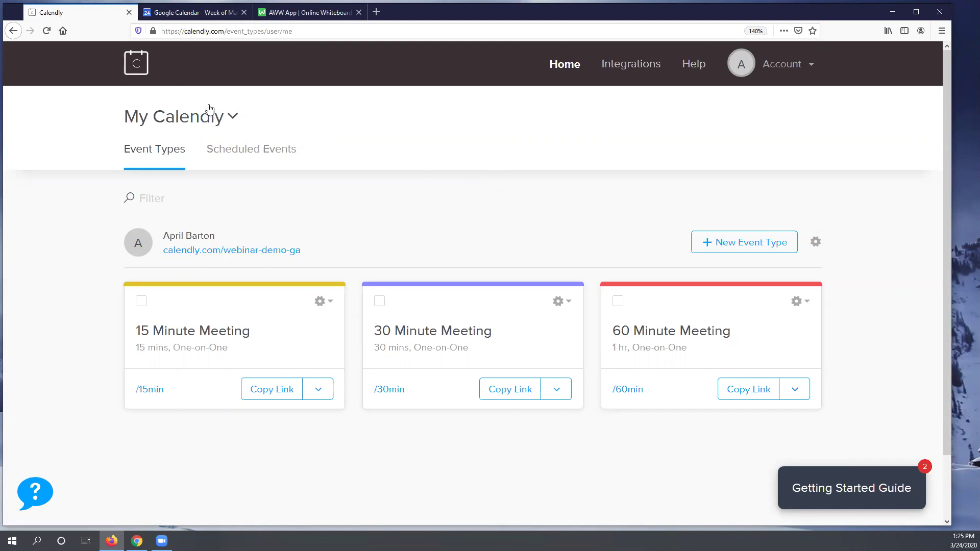
left_click(207, 14)
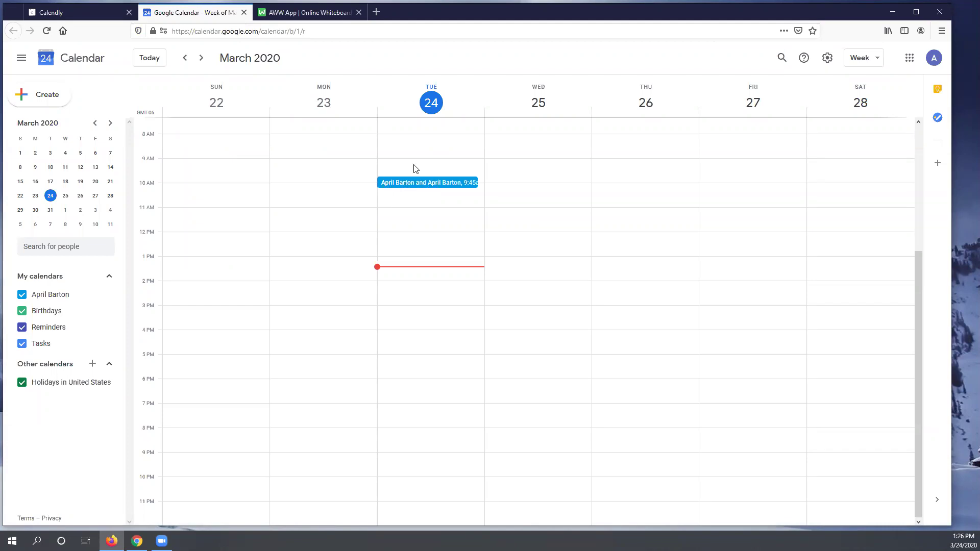
Step: Return to Calendly and open the 15 Minute Meeting event type for editing
left_click(95, 13)
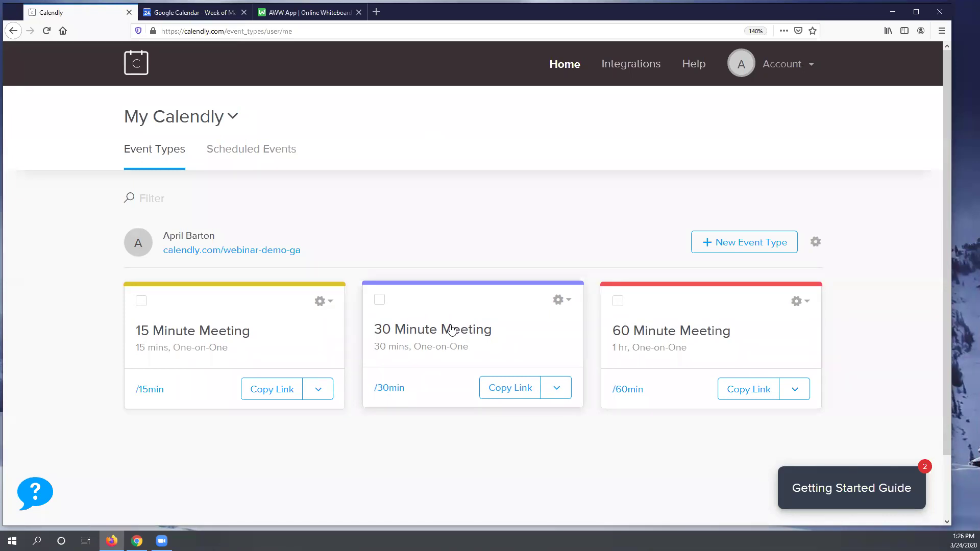
left_click(331, 303)
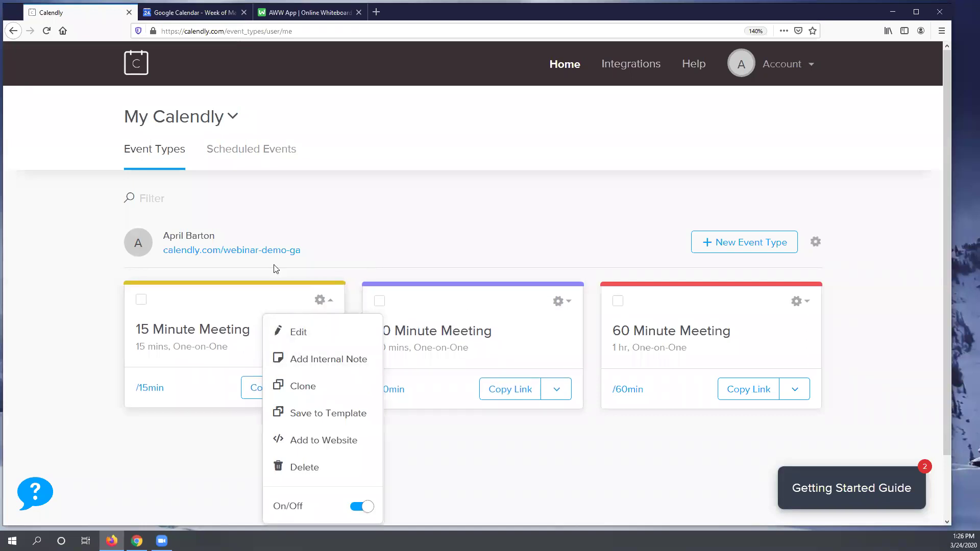
left_click(328, 332)
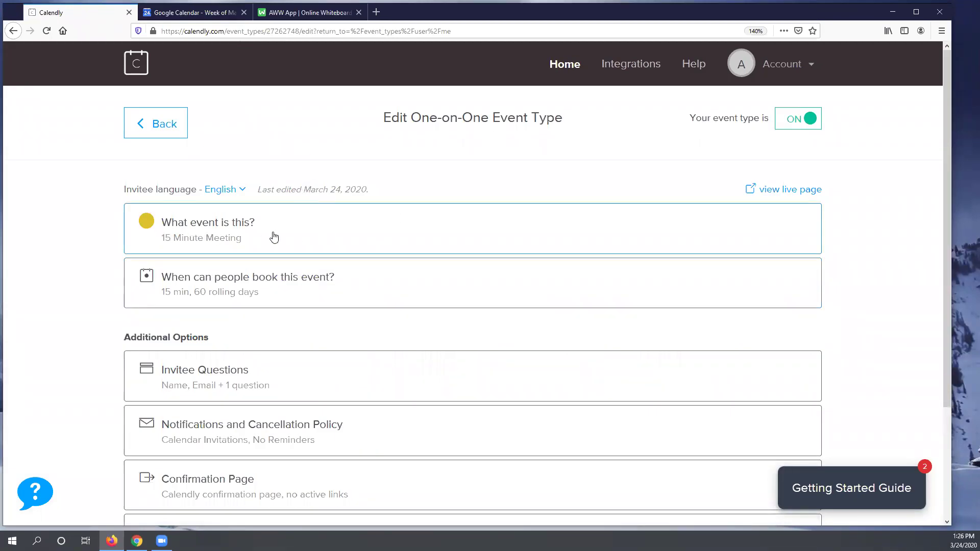
Step: Open the event details and look through the available meeting location options without choosing one
left_click(250, 236)
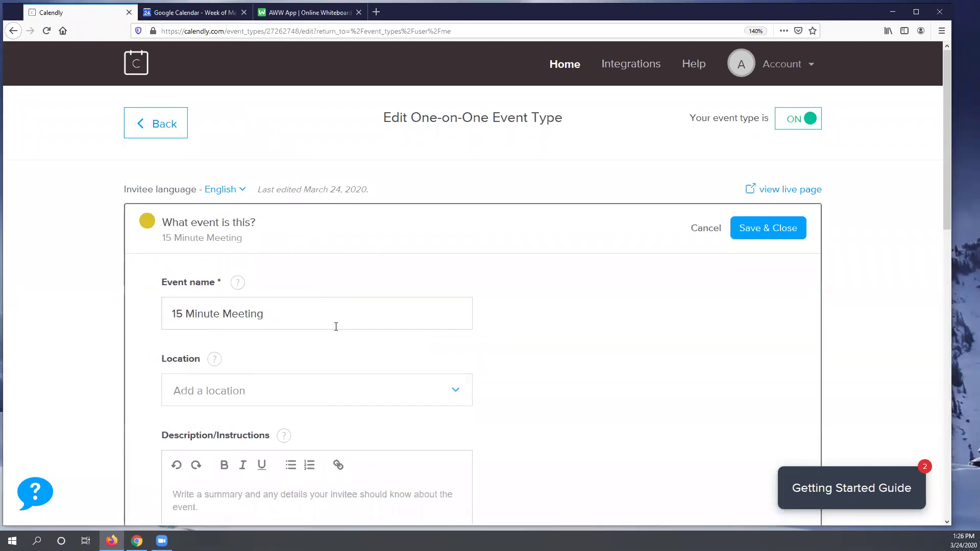
scroll(308, 327, "down", 5)
left_click(398, 162)
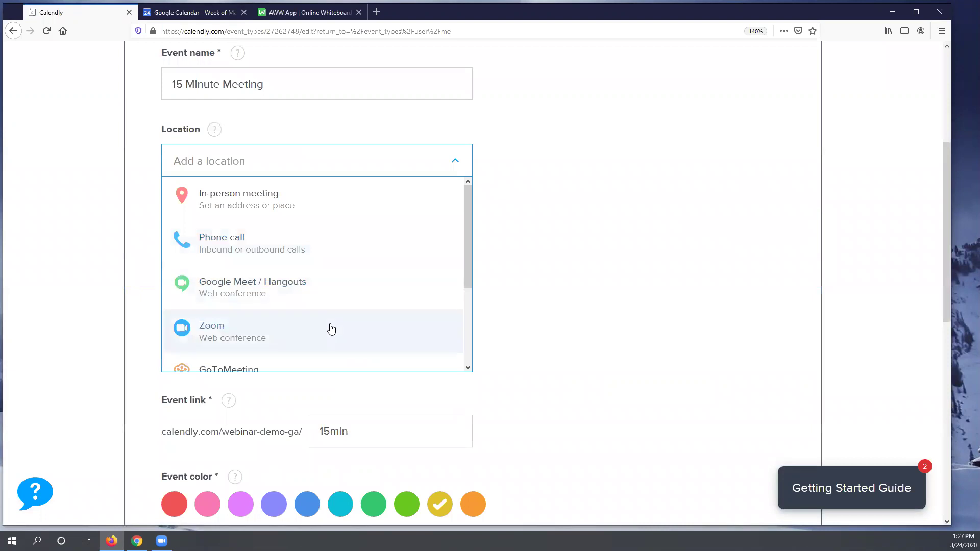
left_click(594, 286)
Step: Open the booking time settings and examine the event duration, date range, time zone and availability hours
scroll(561, 288, "down", 9)
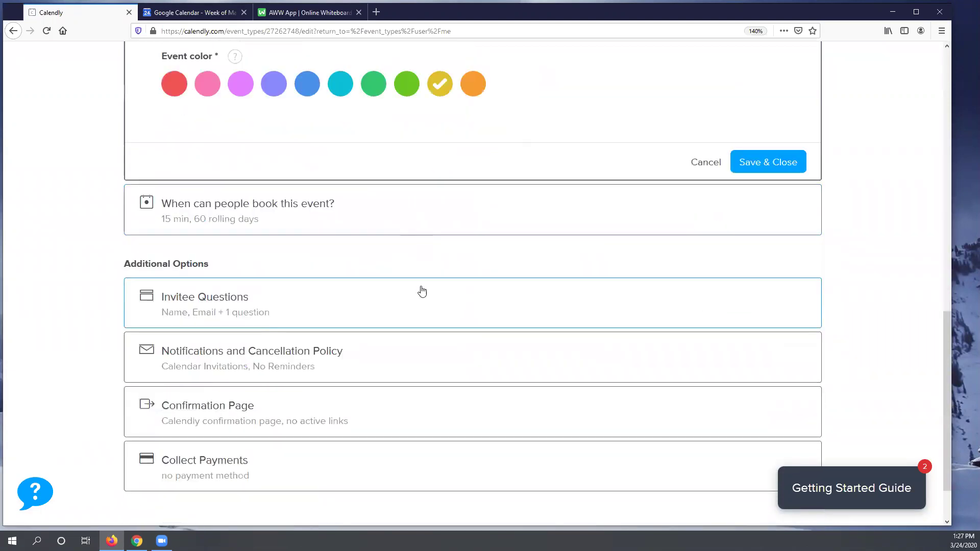
left_click(222, 149)
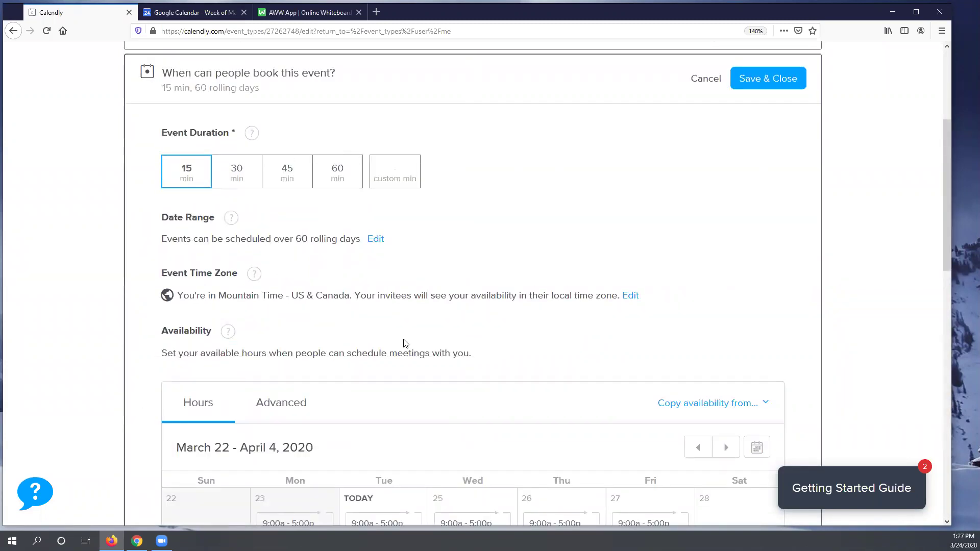
scroll(403, 343, "down", 4)
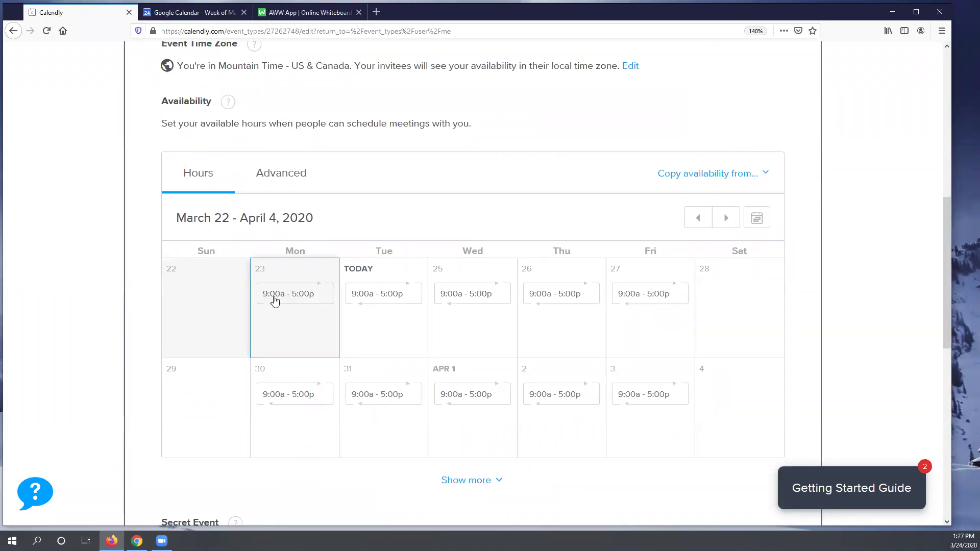
scroll(260, 267, "up", 6)
scroll(240, 234, "down", 5)
scroll(222, 209, "up", 5)
Step: Reopen the What event is this? section and review its name, location and color settings
left_click(222, 210)
scroll(291, 319, "down", 6)
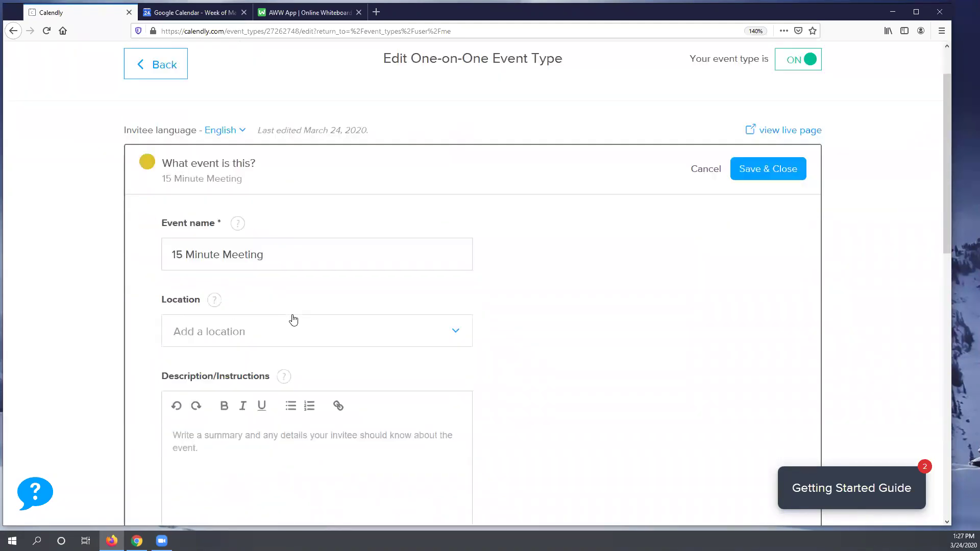
scroll(298, 313, "up", 5)
scroll(300, 307, "down", 6)
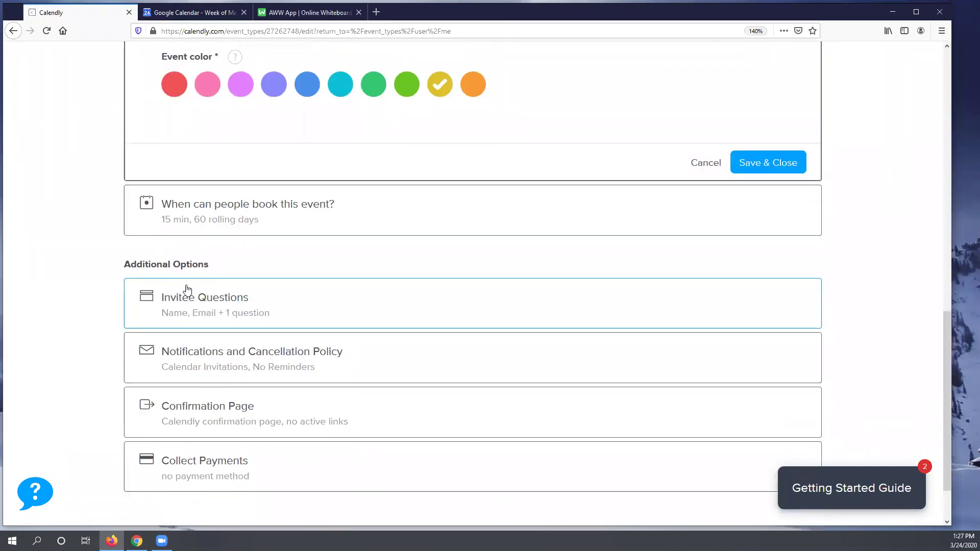
Step: Open the invitee questions, view the form for adding a new question, and leave it without entering one
left_click(272, 271)
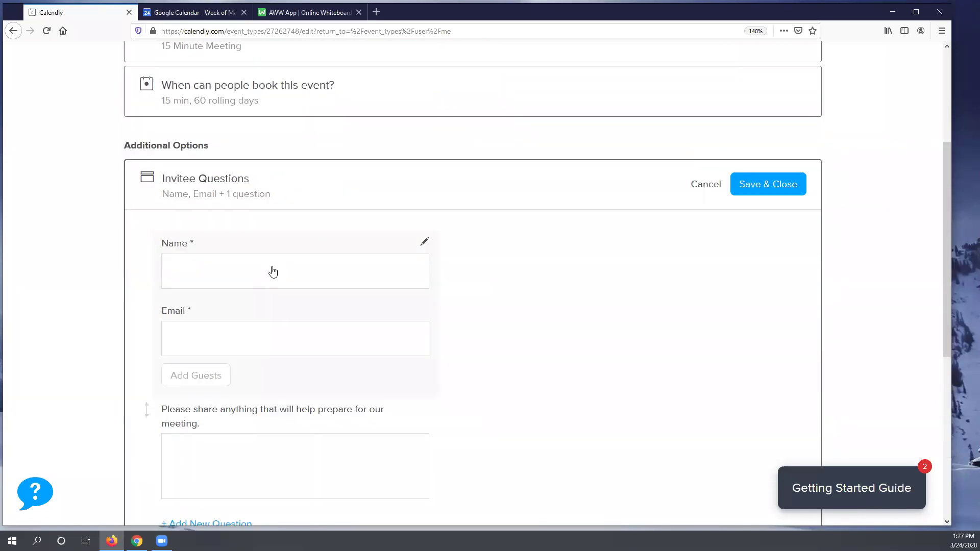
scroll(263, 290, "down", 2)
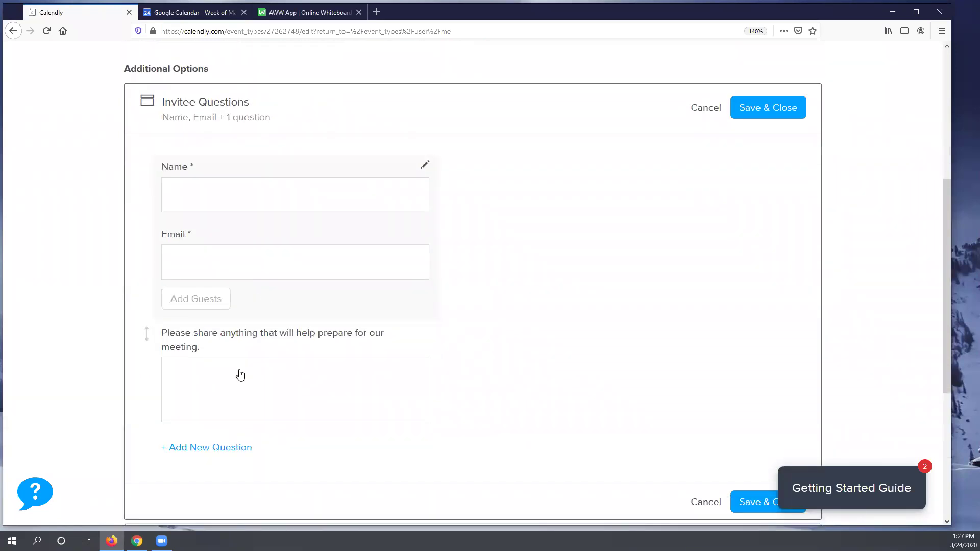
left_click(214, 446)
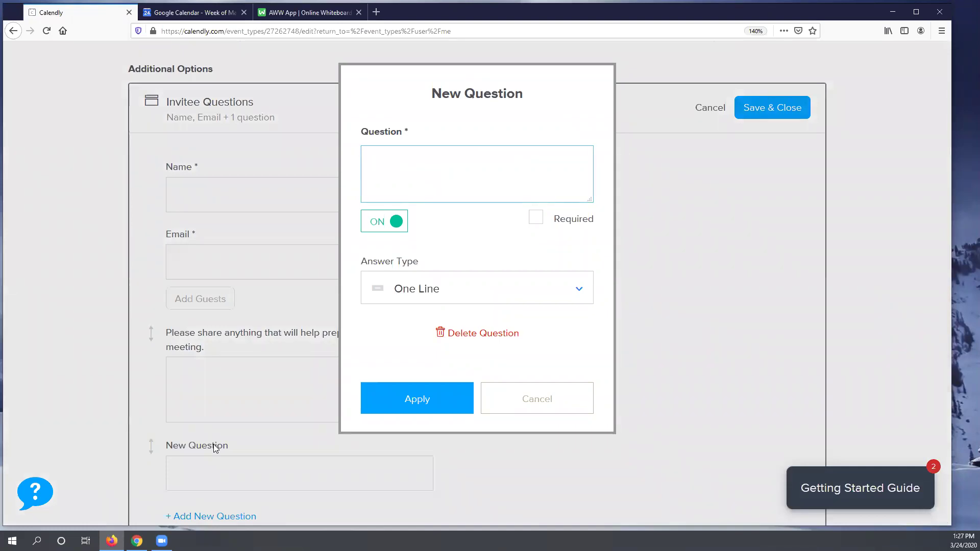
left_click(678, 279)
scroll(543, 183, "up", 5)
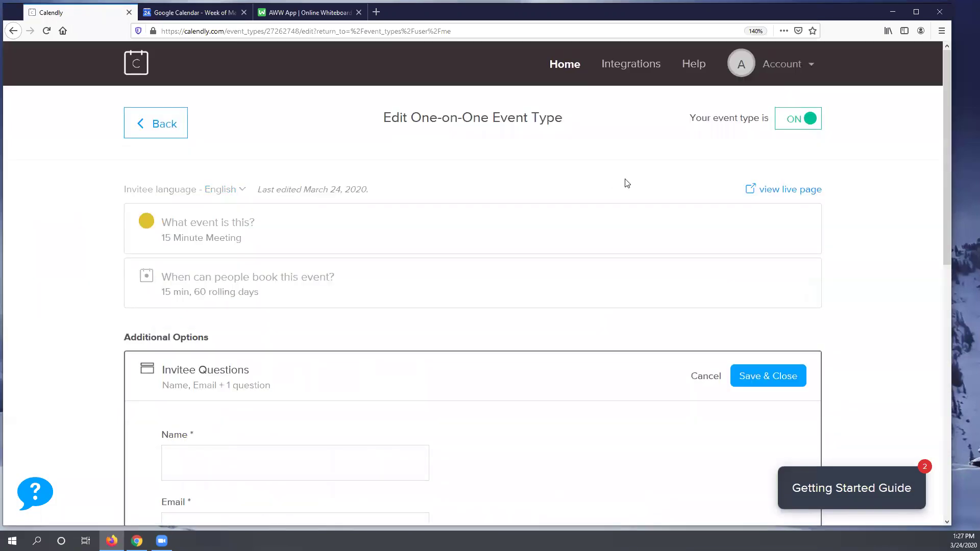
Step: Open the 15 Minute Meeting's live booking page and select Wednesday, March 25
left_click(803, 192)
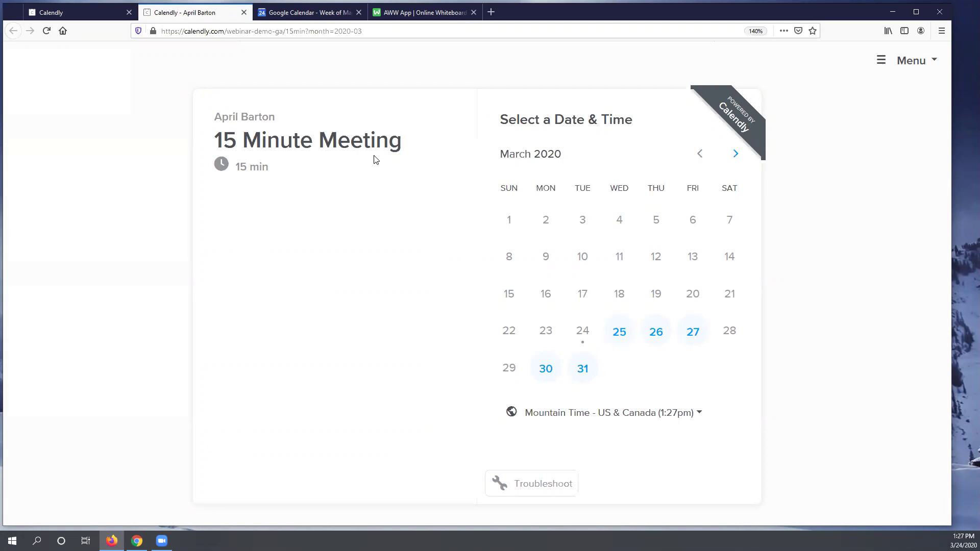
left_click(619, 332)
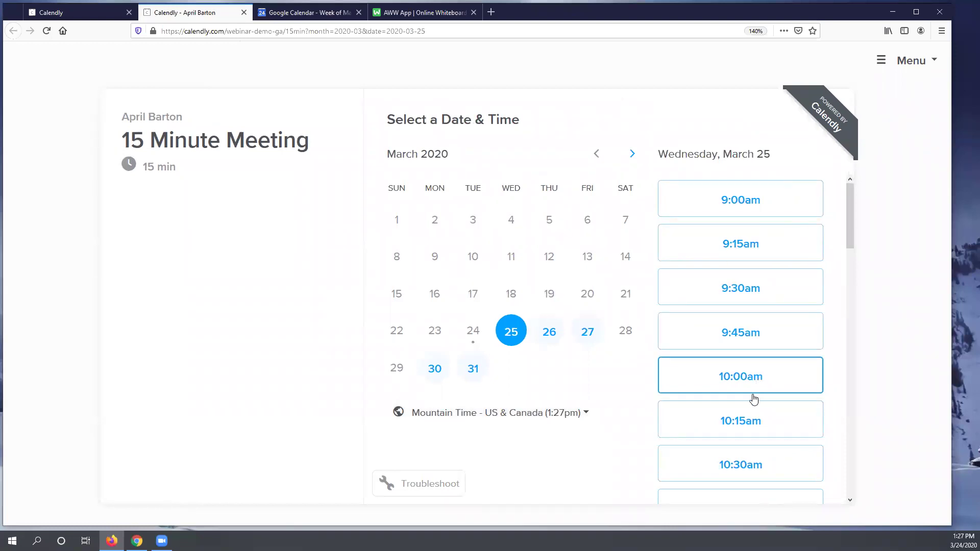
Step: Choose and confirm the 10:15am slot to view the invitee details form, and switch to Google Calendar to view the week's events
left_click(784, 433)
left_click(788, 434)
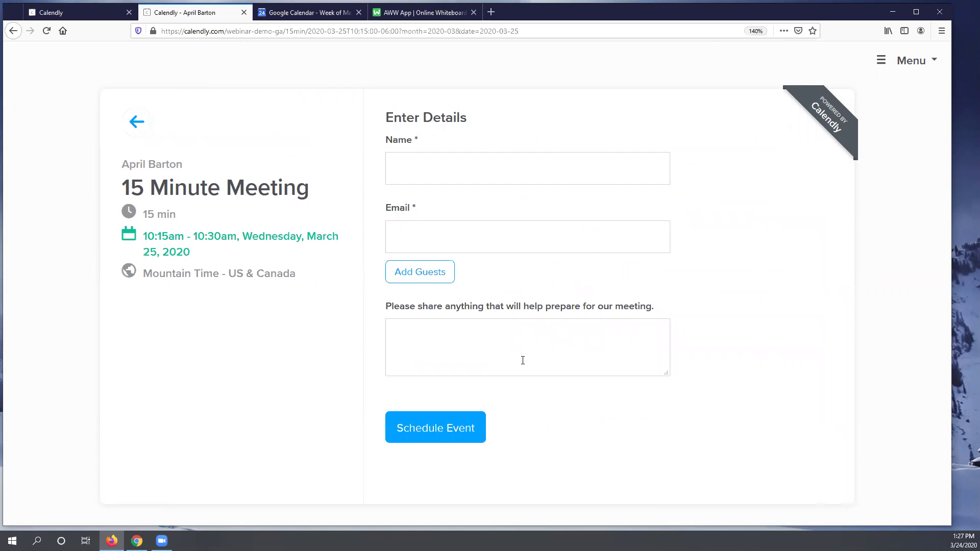
left_click(309, 20)
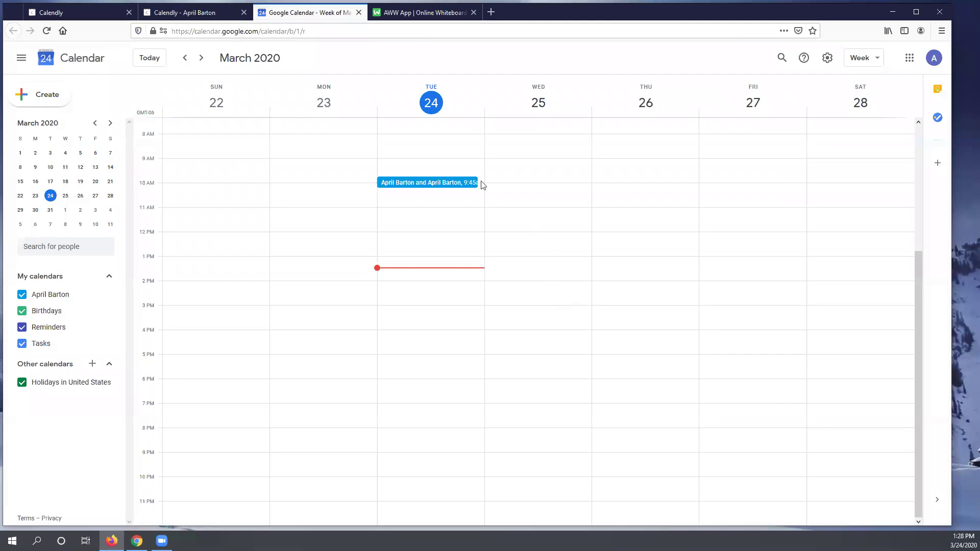
Step: Switch to the AWW App whiteboard and copy the board link that allows everyone to edit, closing the sharing dialog
left_click(426, 13)
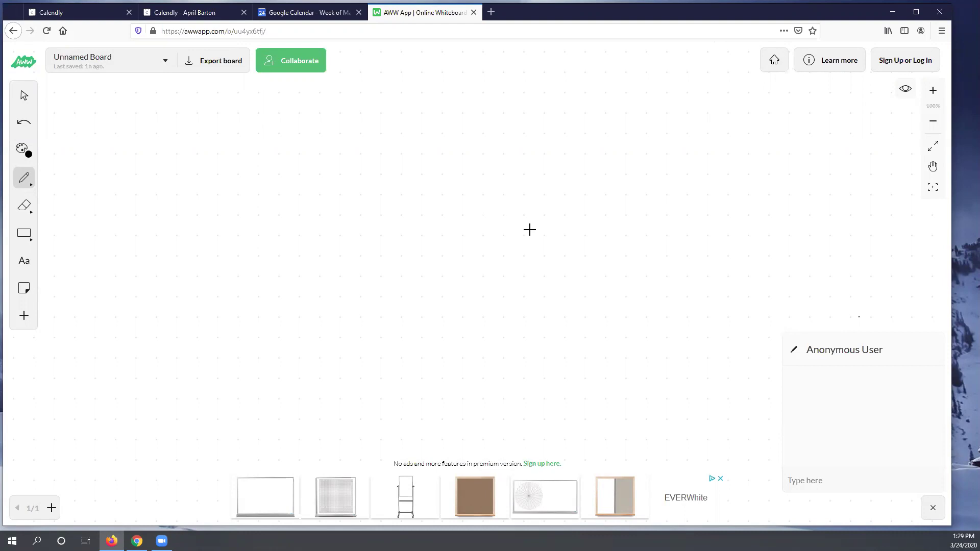
left_click(289, 60)
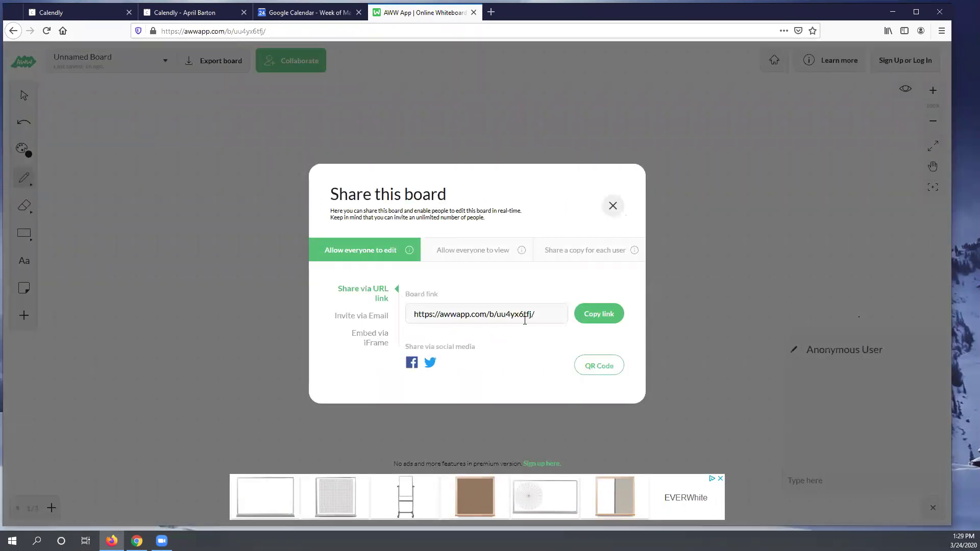
left_click(600, 319)
left_click(612, 206)
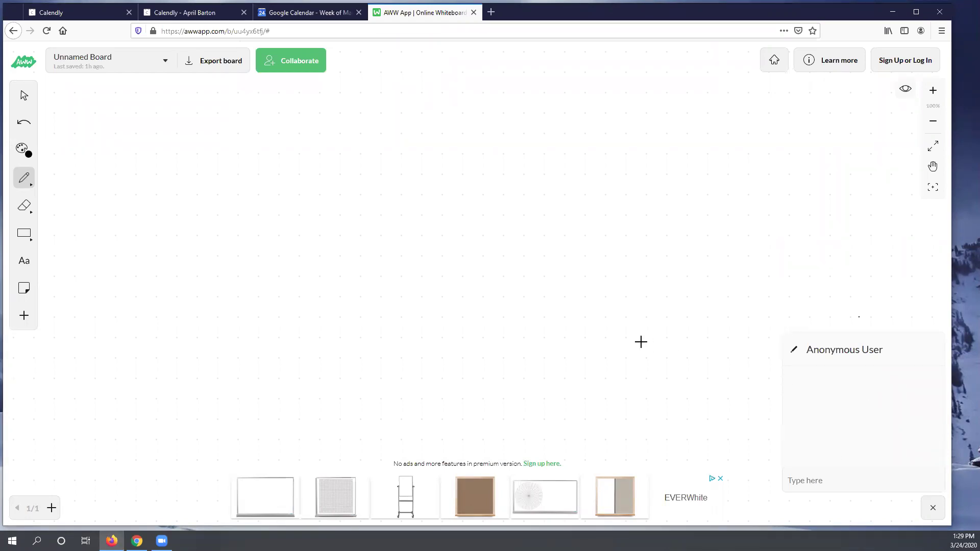
Step: Handwrite the equation 2x − 5 = 10 with the pencil across the upper middle of the whiteboard
mouse_move(270, 200)
left_mouse_down()
mouse_move(289, 191)
mouse_move(297, 228)
mouse_move(340, 224)
mouse_move(339, 194)
mouse_move(380, 203)
left_mouse_up()
mouse_move(430, 177)
left_mouse_down()
mouse_move(401, 198)
mouse_move(407, 216)
left_mouse_up()
left_click_drag(476, 186, 502, 187)
left_click_drag(478, 202, 507, 196)
left_click_drag(551, 172, 551, 216)
left_click_drag(593, 176, 611, 203)
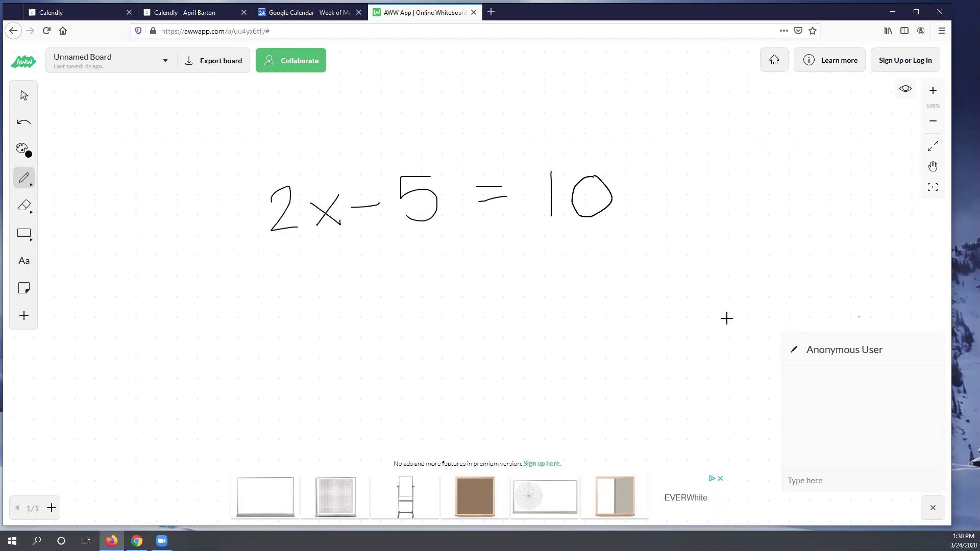
Step: Look over the whiteboard's text, shape and file insertion tools, and return to the pencil tool
left_click(28, 265)
left_click(29, 240)
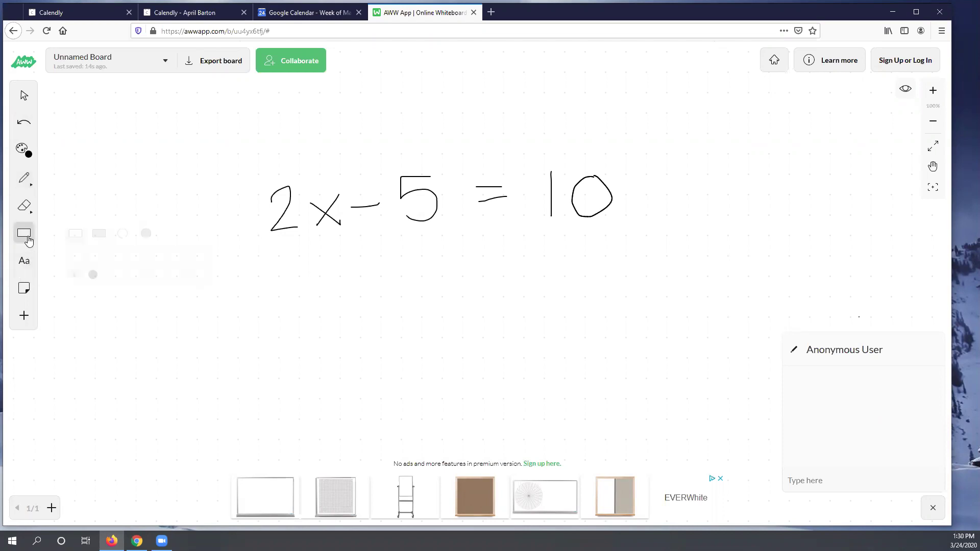
left_click(24, 316)
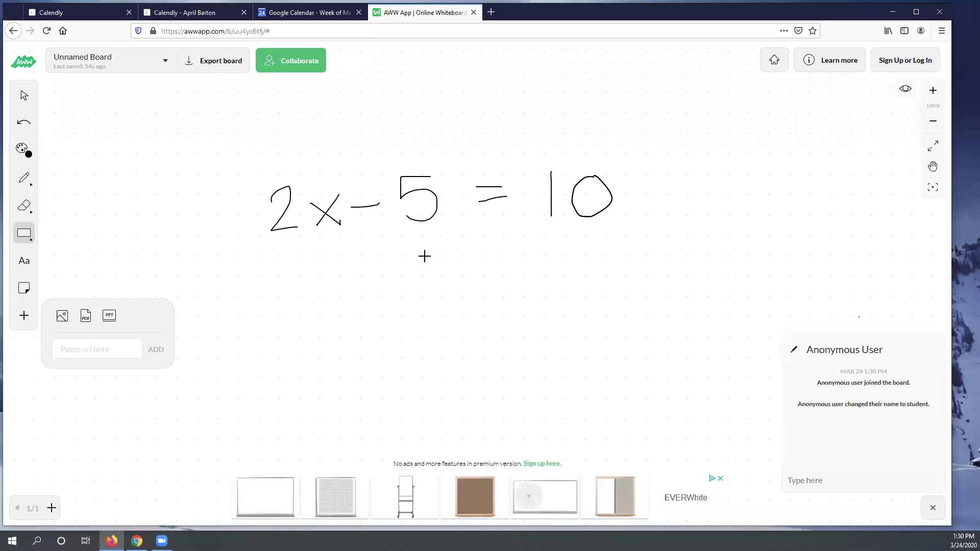
left_click(24, 178)
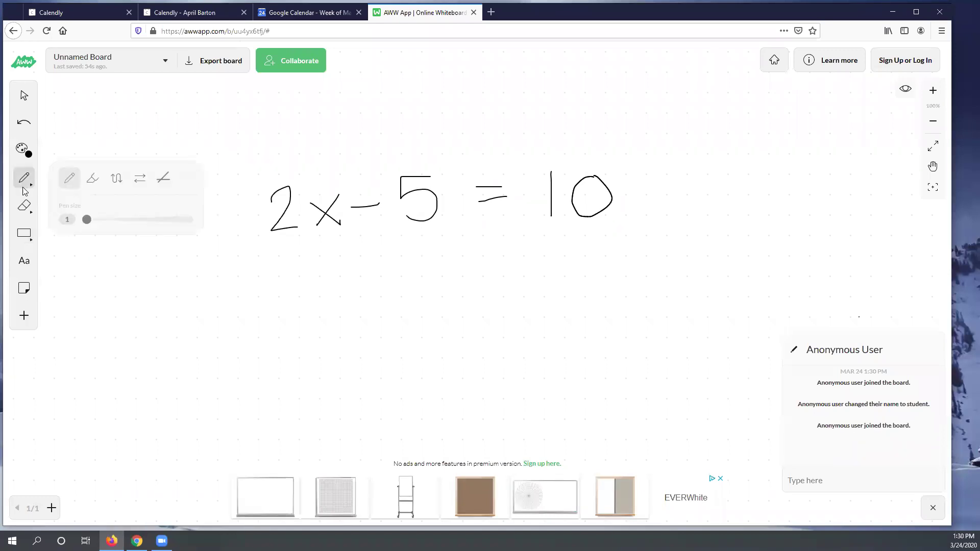